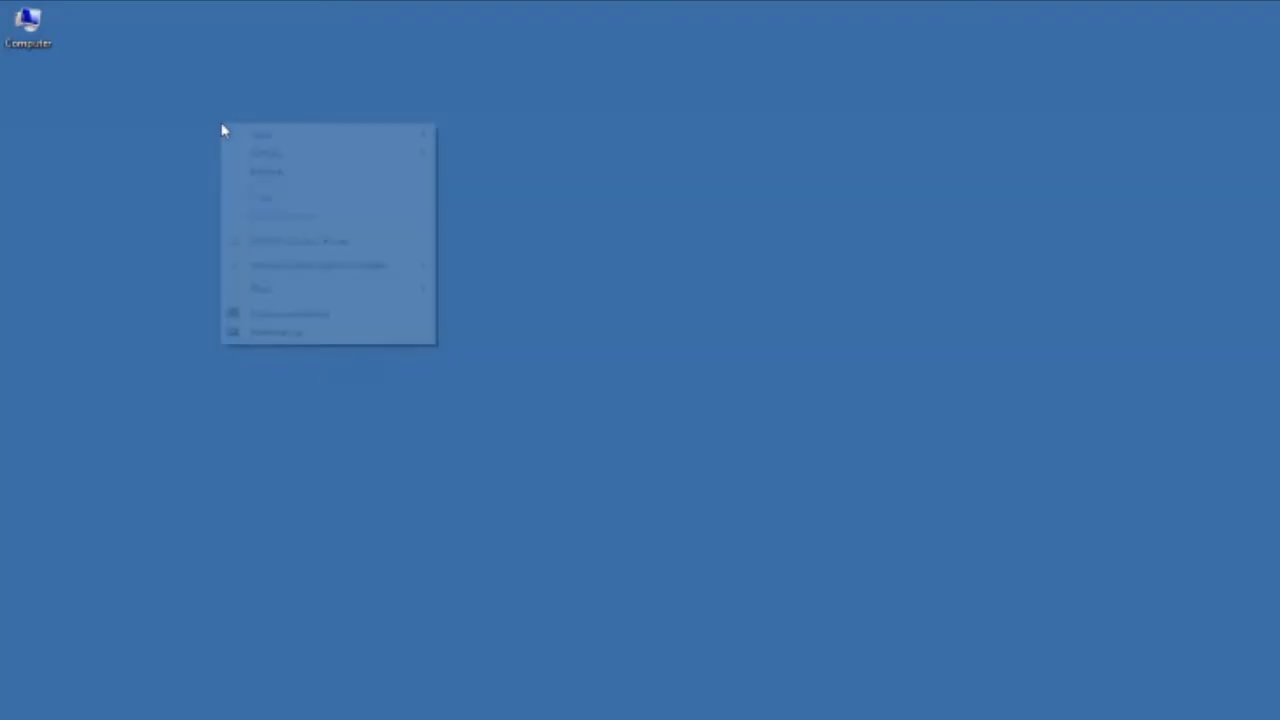
# Create a new desktop folder named 'MFL ORALS 2014'
pyautogui.moveTo(322, 292)
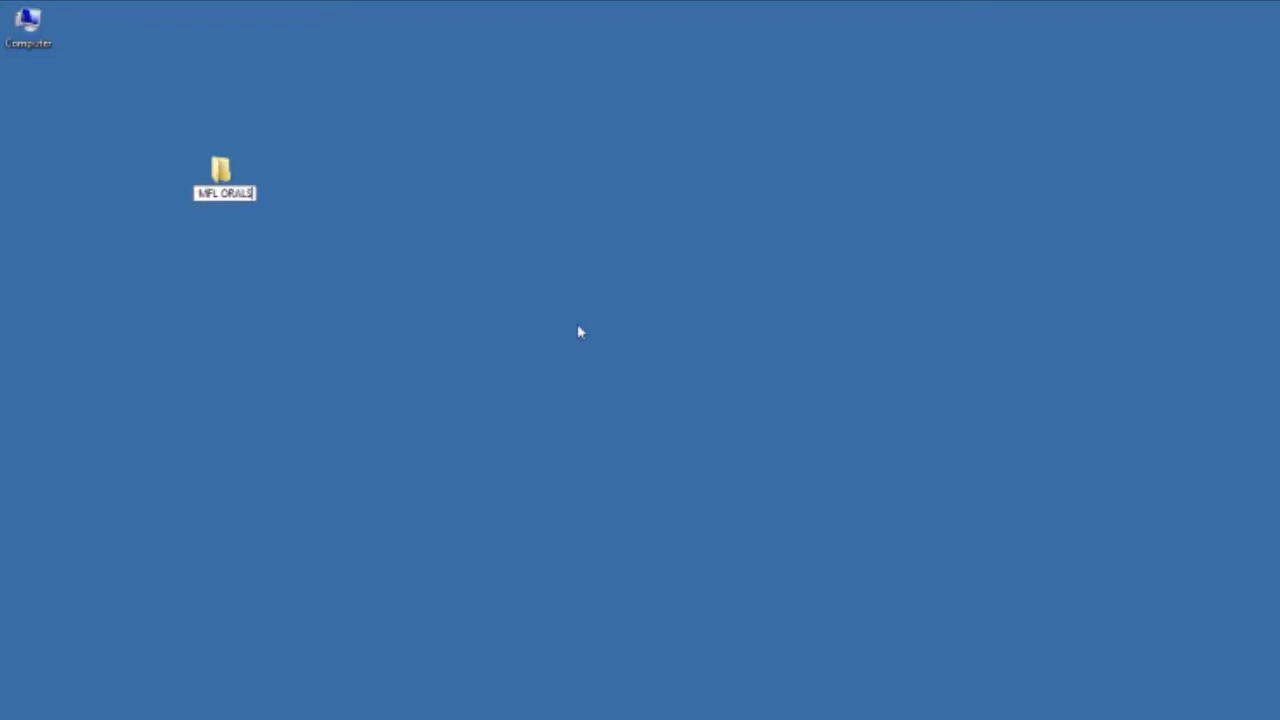
pyautogui.write(' 20')
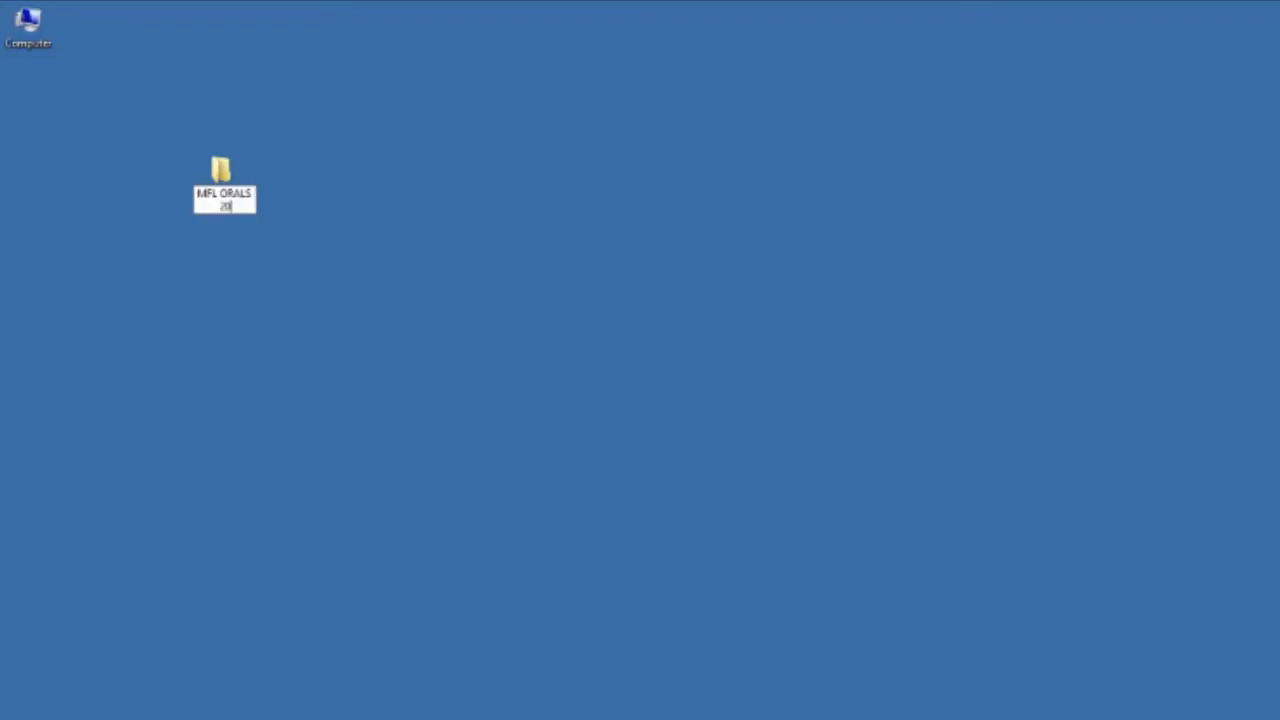
pyautogui.write('14')
pyautogui.press('Return')
pyautogui.click(577, 331)
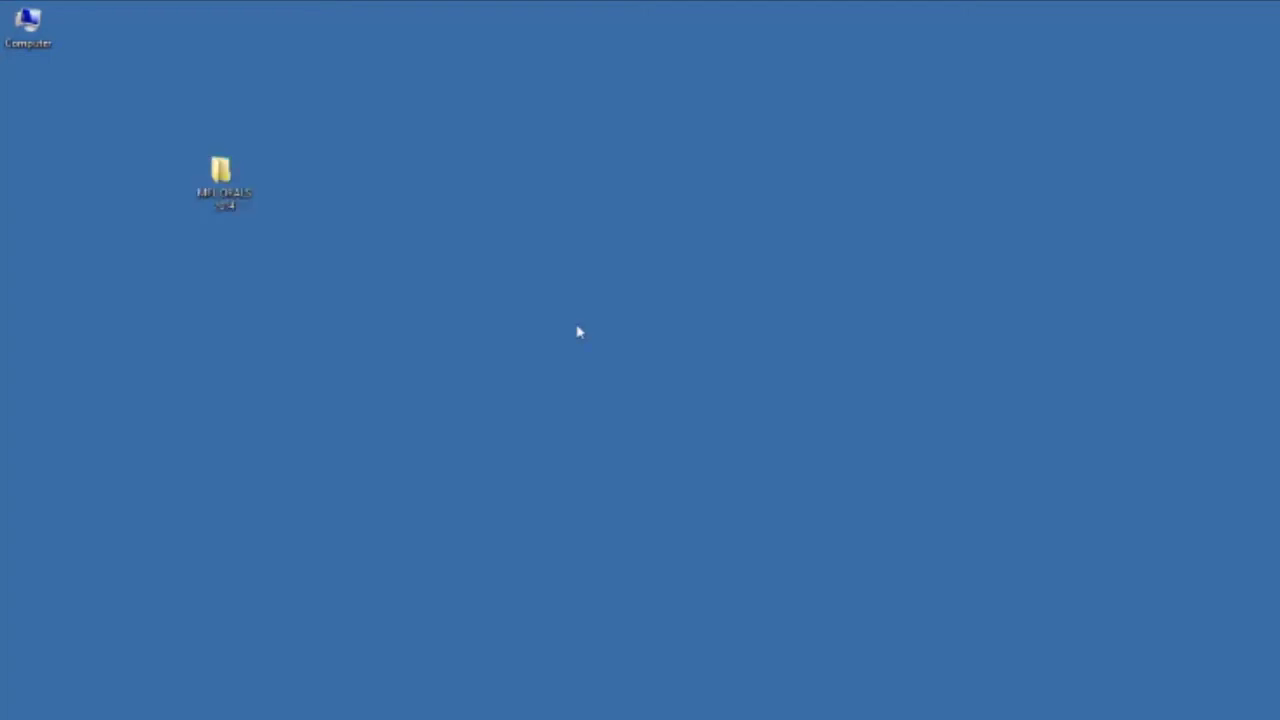
# Open the VOICE folder on the IC RECORDER (G:) drive and copy FOLDER01
pyautogui.doubleClick(43, 36)
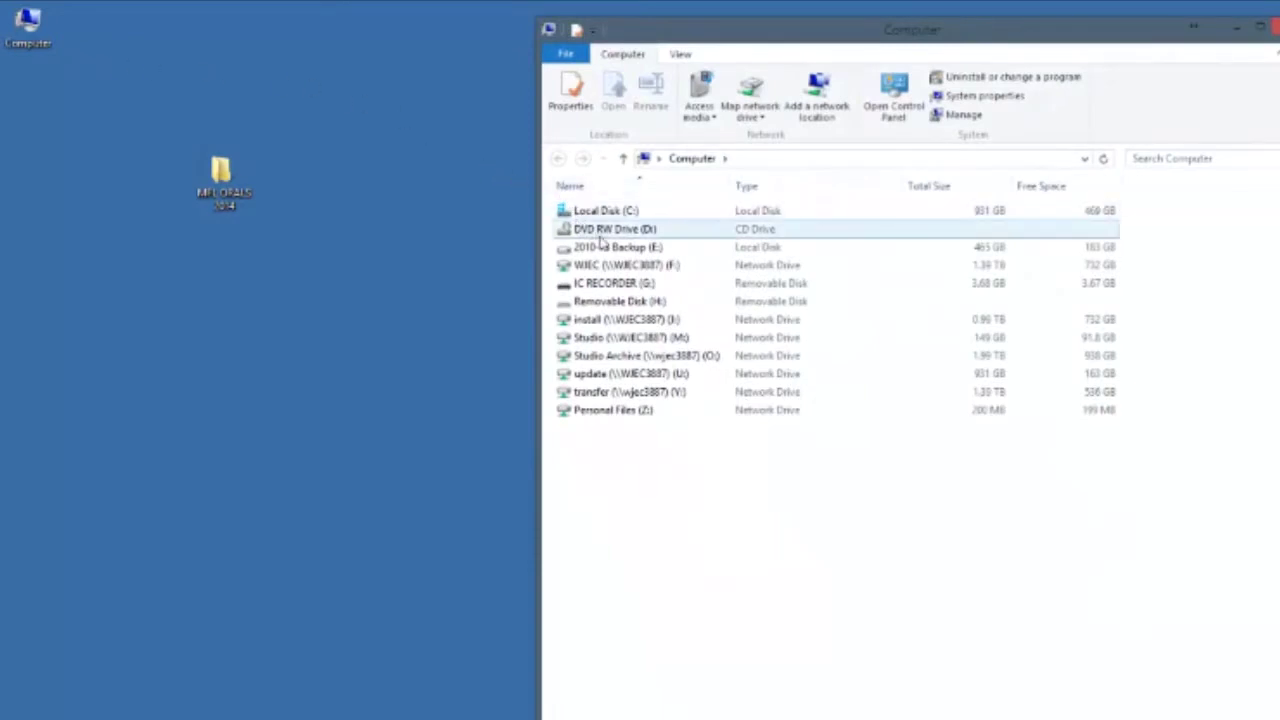
pyautogui.doubleClick(645, 285)
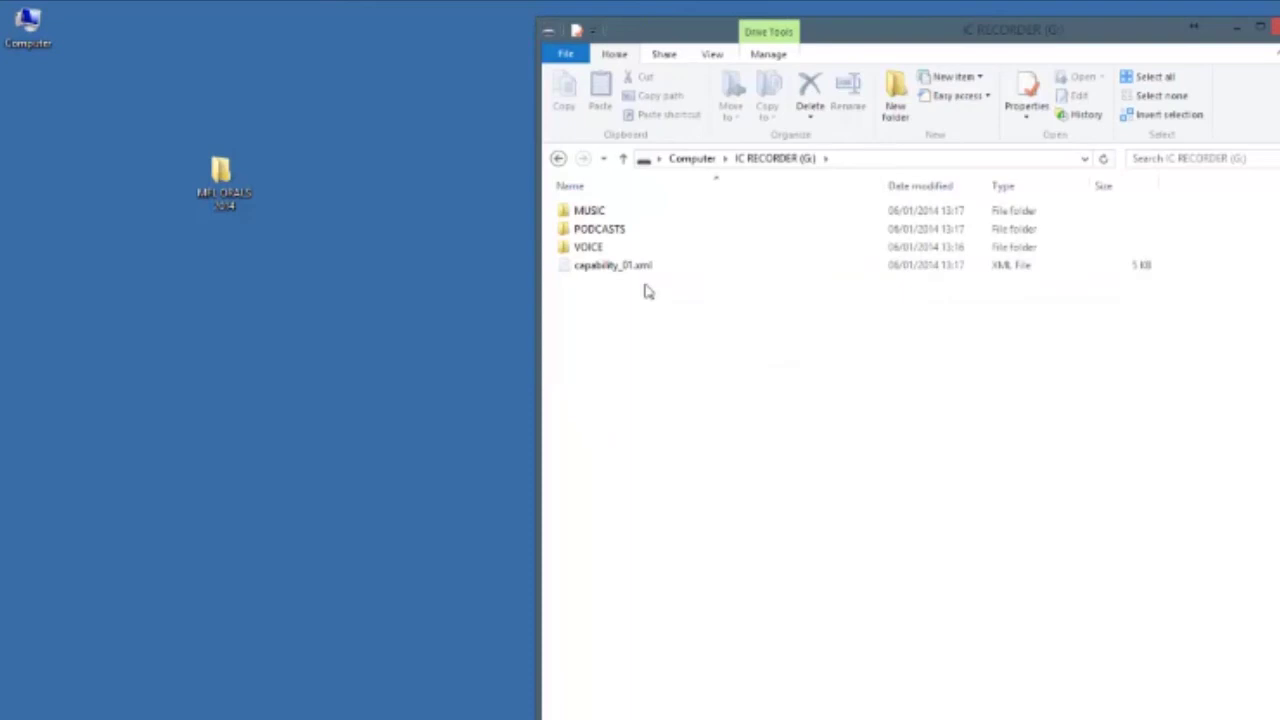
pyautogui.click(605, 250)
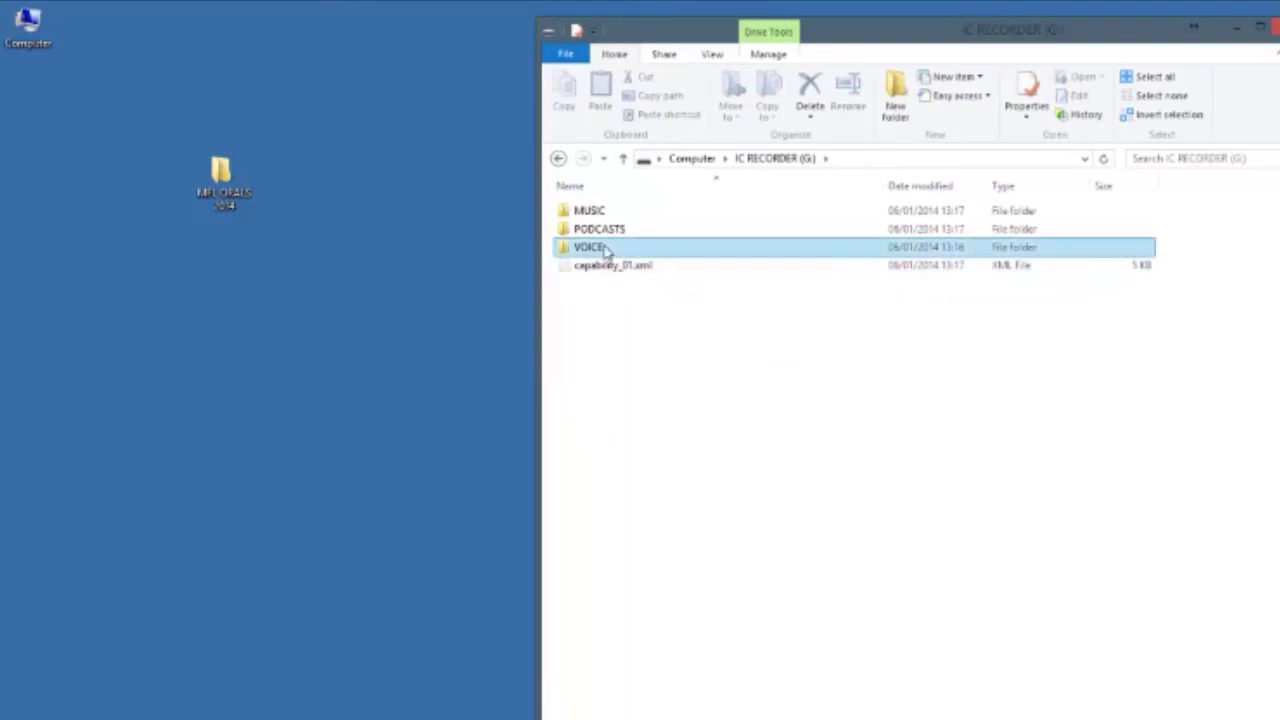
pyautogui.doubleClick(605, 250)
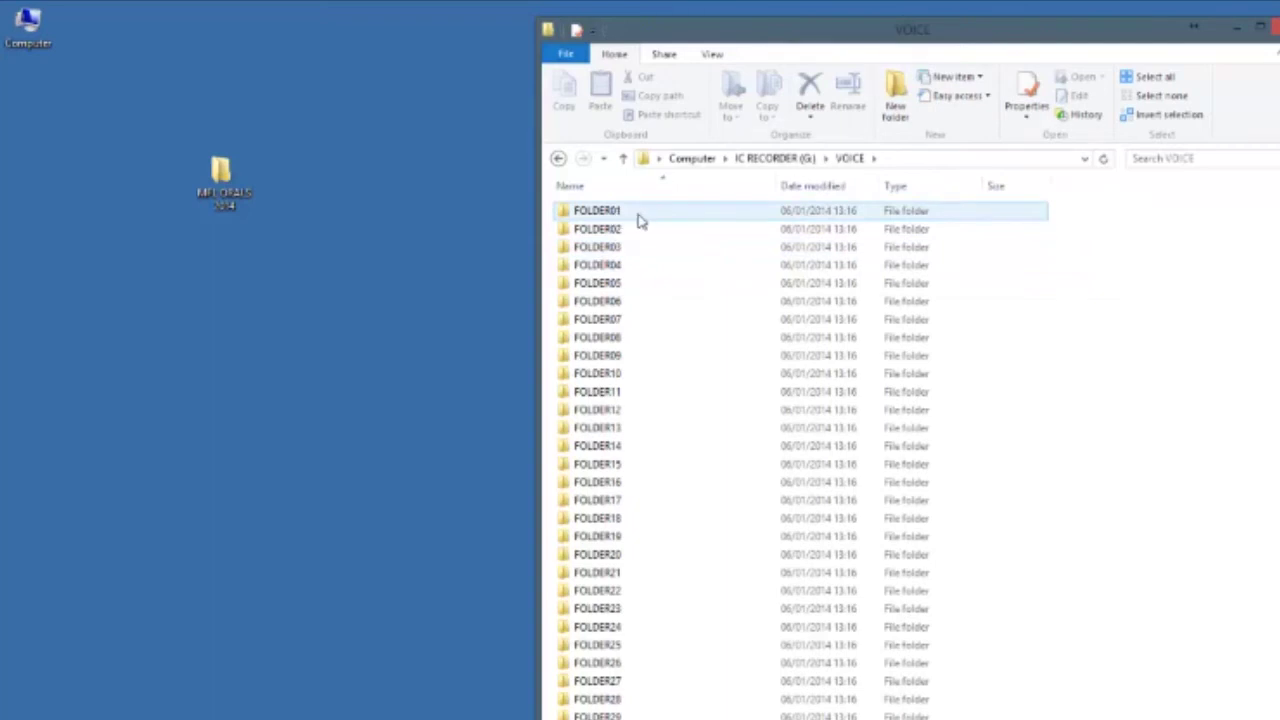
pyautogui.rightClick(616, 213)
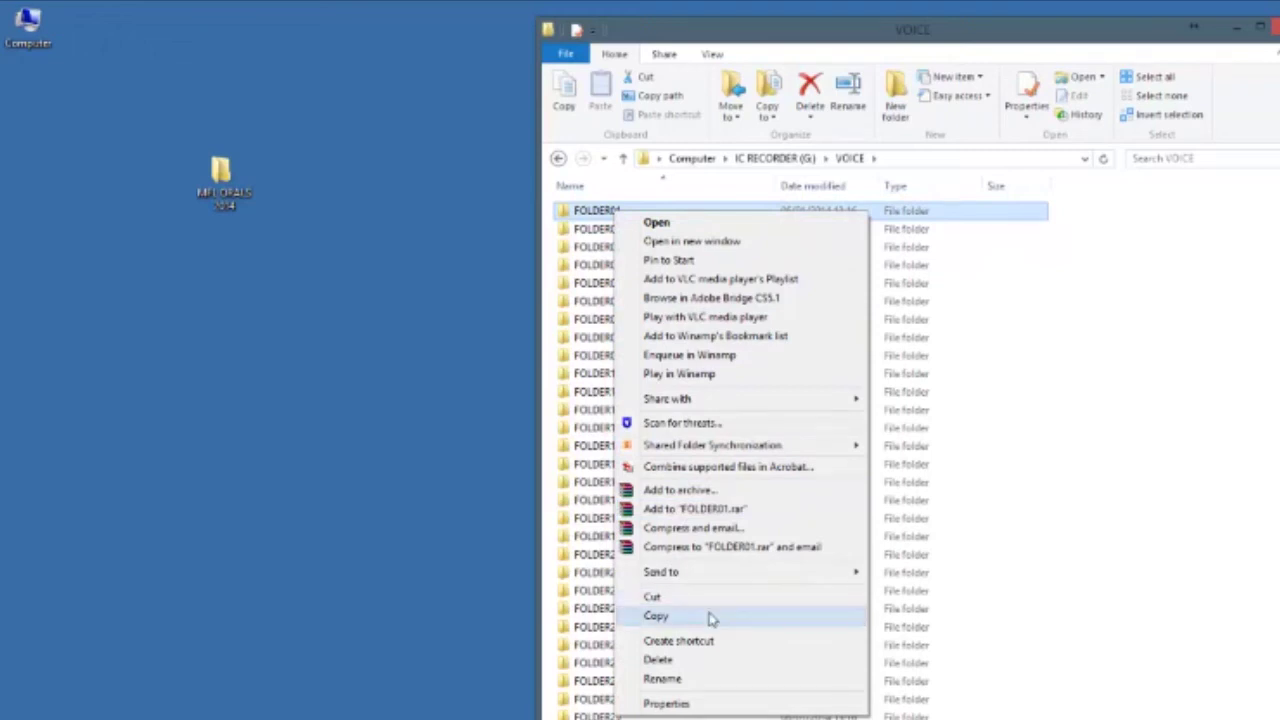
pyautogui.click(708, 617)
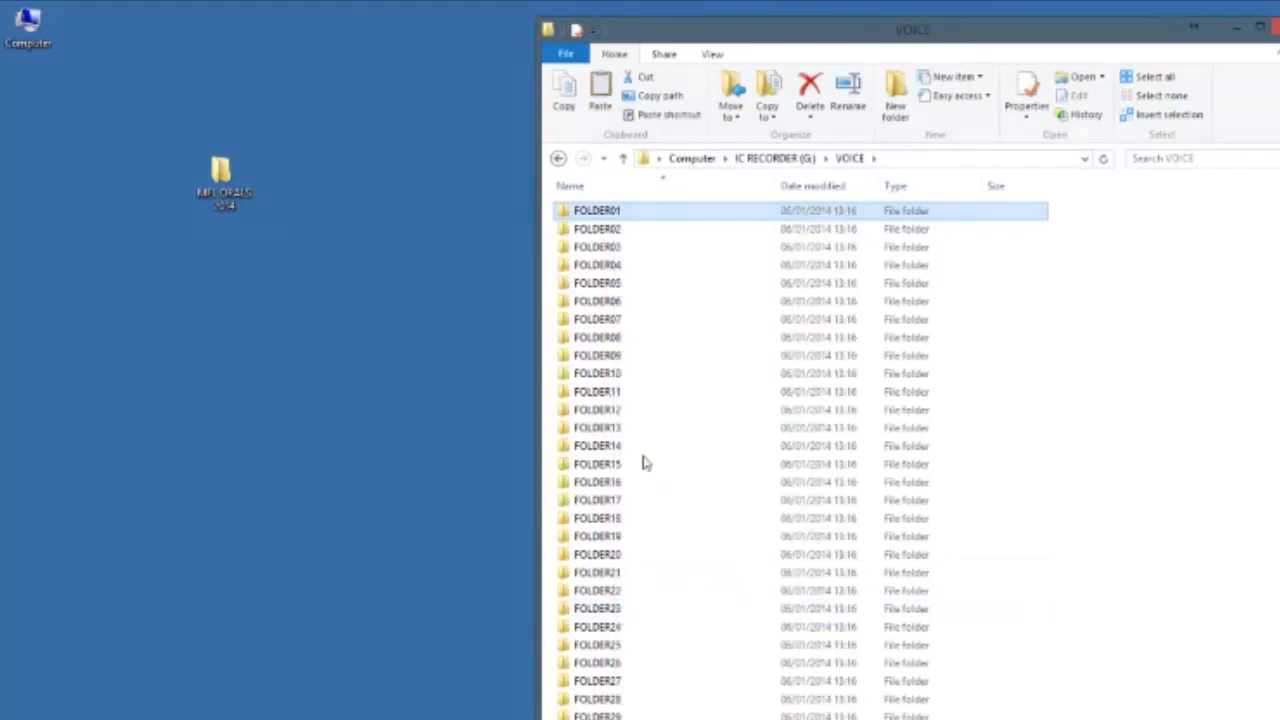
pyautogui.click(228, 200)
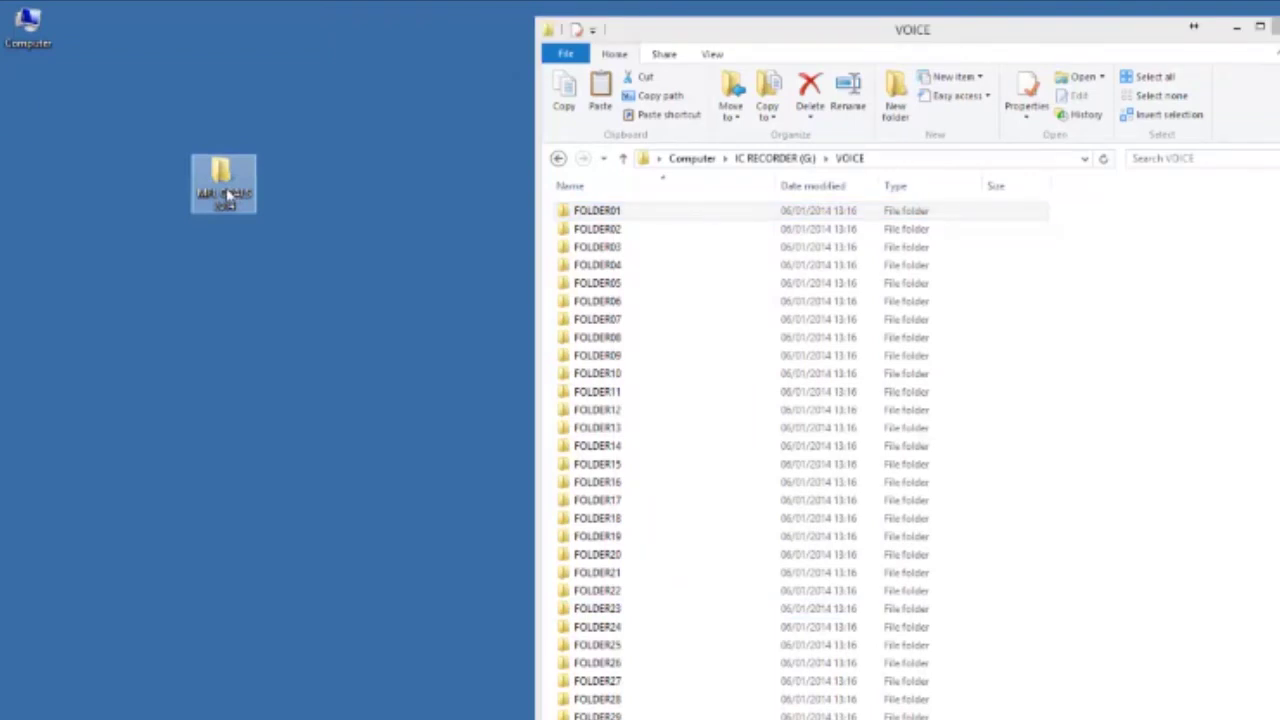
# Copy FOLDER01 from VOICE into the MFL ORALS 2014 folder by pasting and dragging it
pyautogui.doubleClick(228, 200)
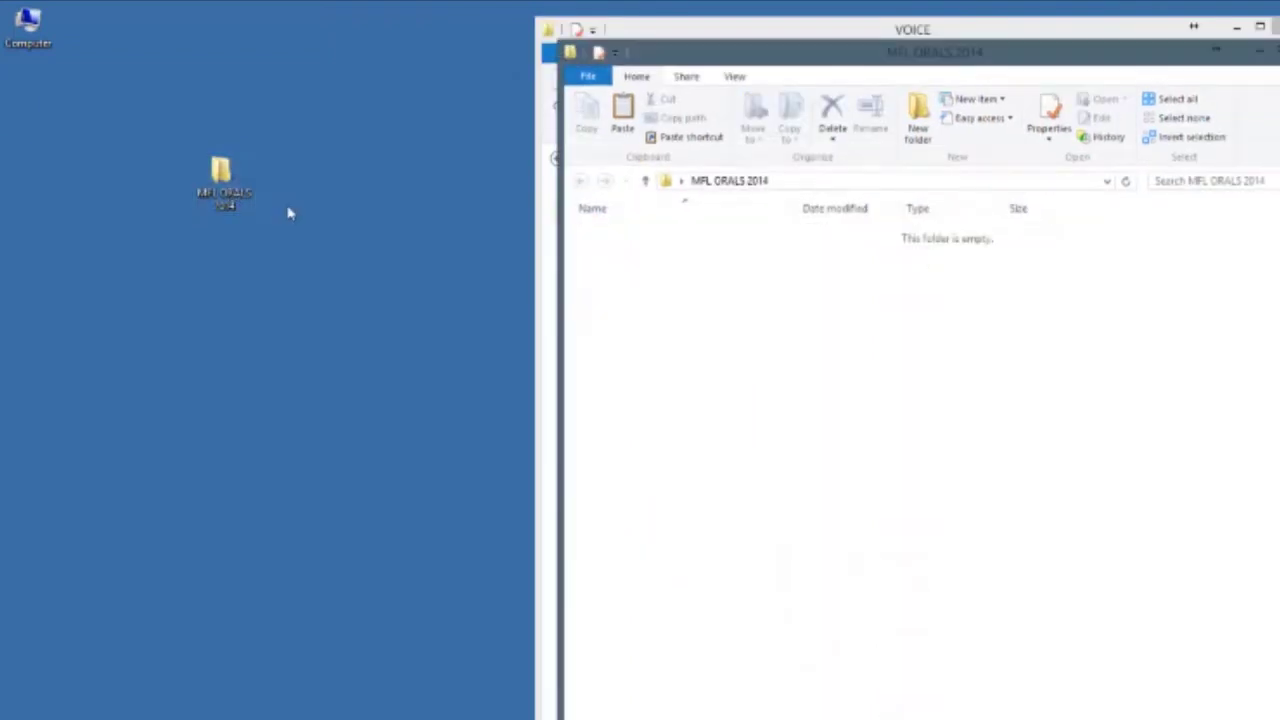
pyautogui.rightClick(692, 277)
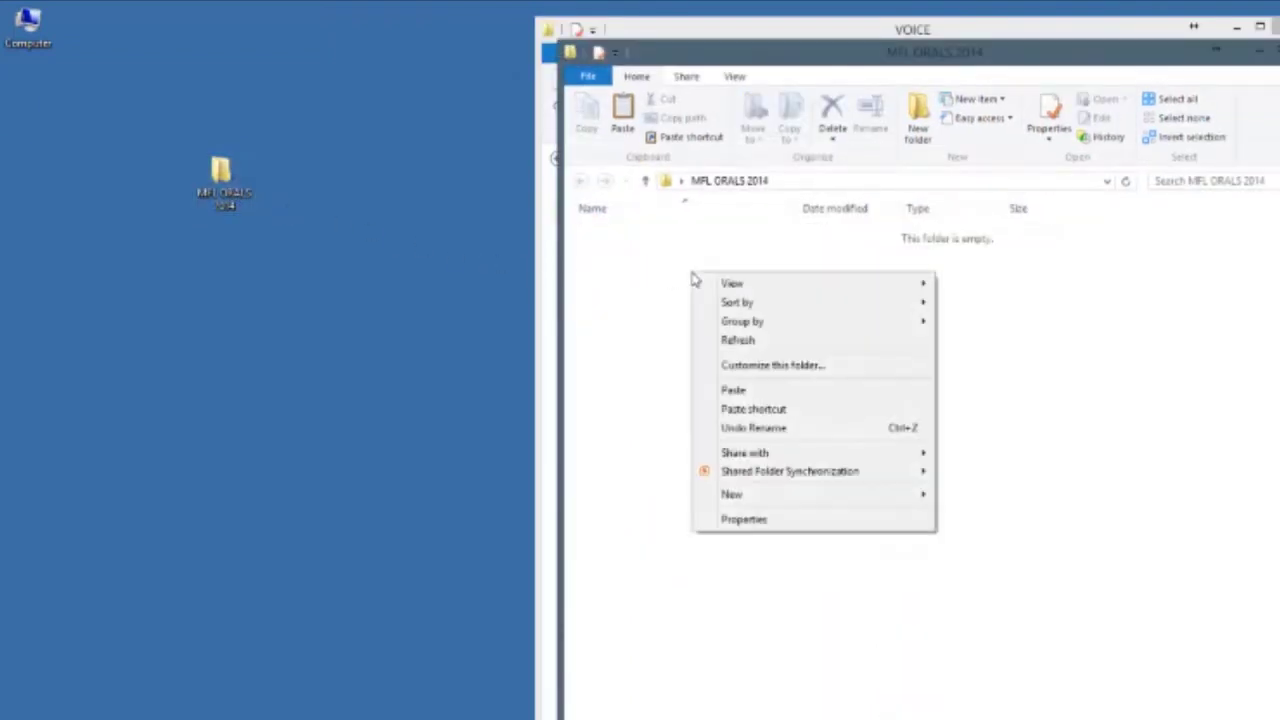
pyautogui.click(753, 391)
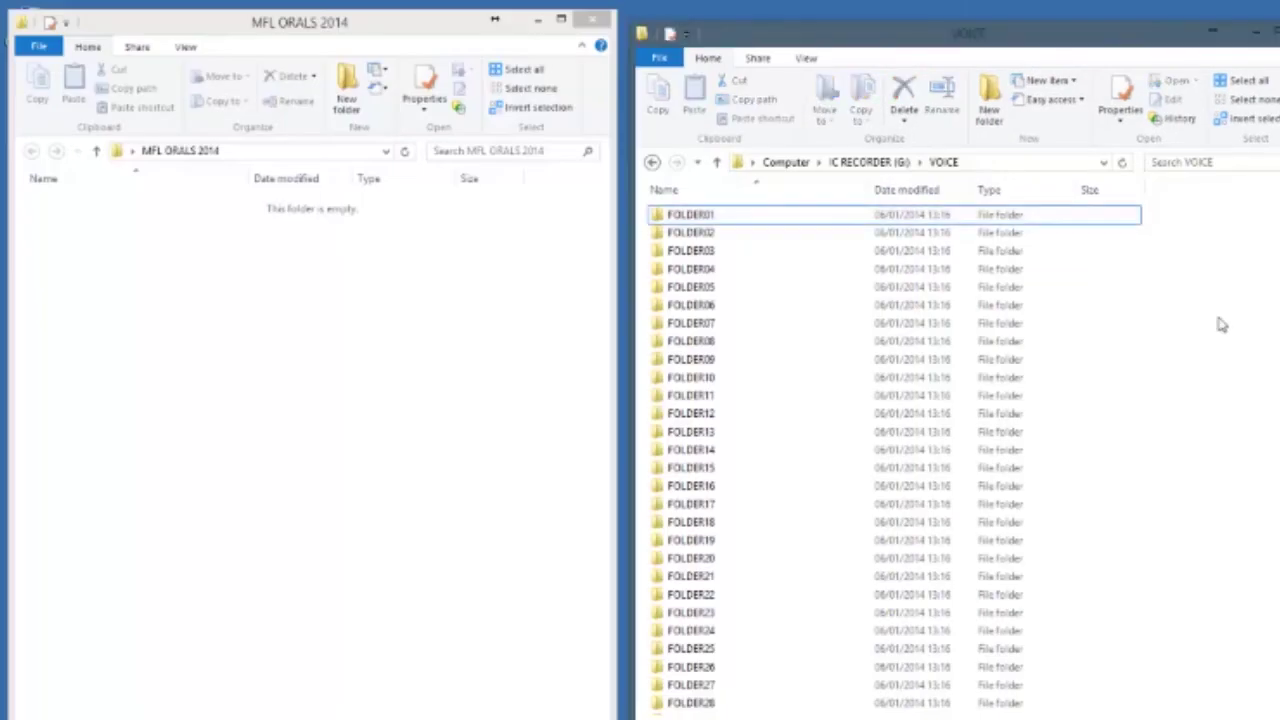
pyautogui.click(849, 212)
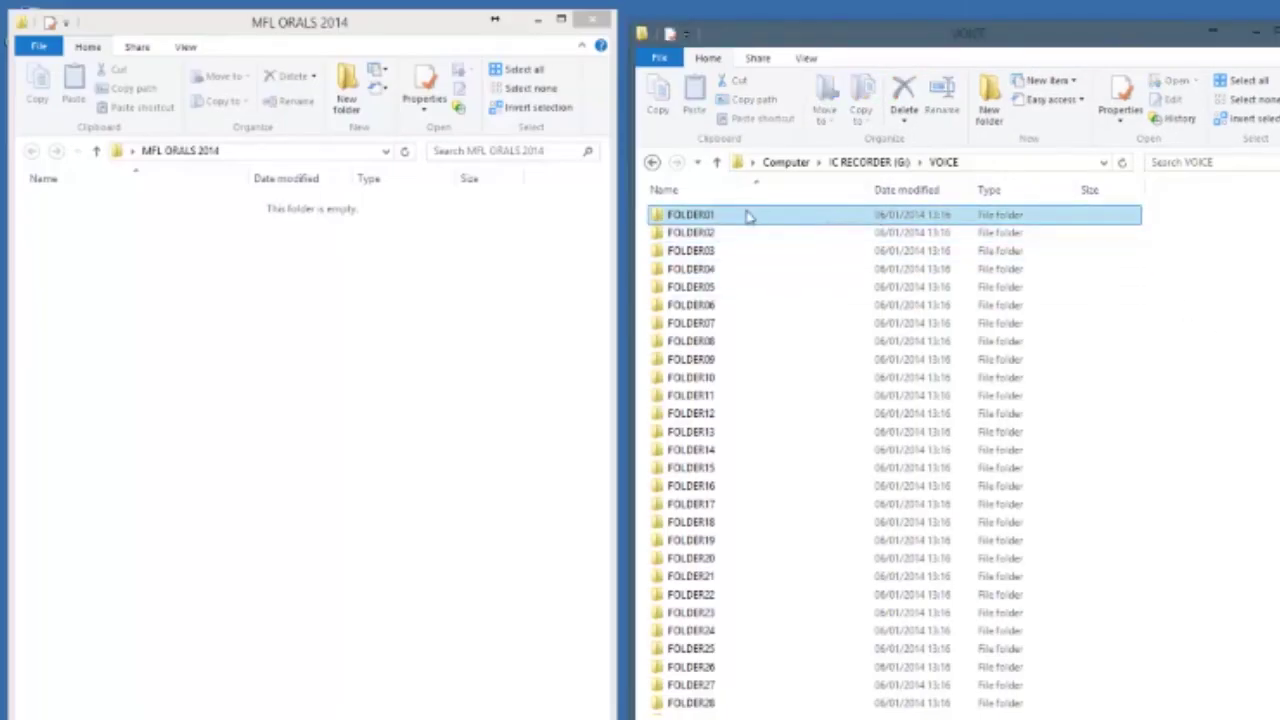
pyautogui.moveTo(716, 215); pyautogui.dragTo(314, 279)
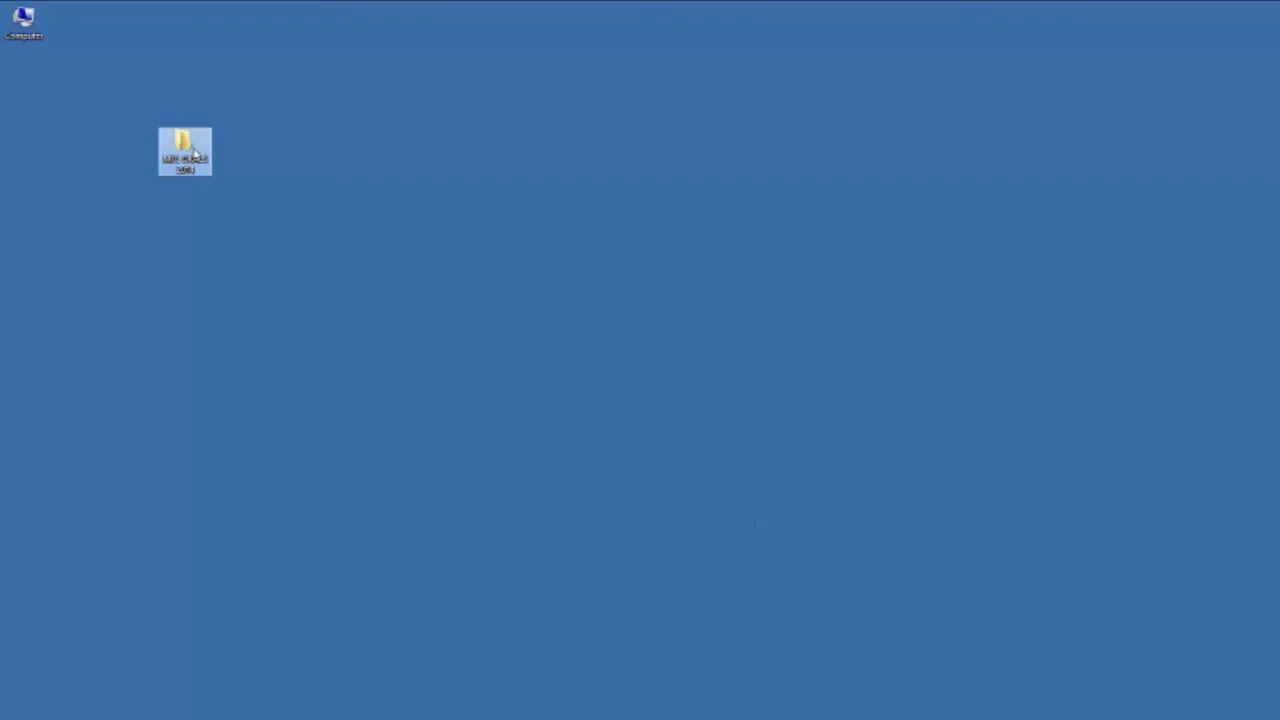
# Rename the copied FOLDER01 inside MFL ORALS 2014 to the centre number
pyautogui.doubleClick(195, 152)
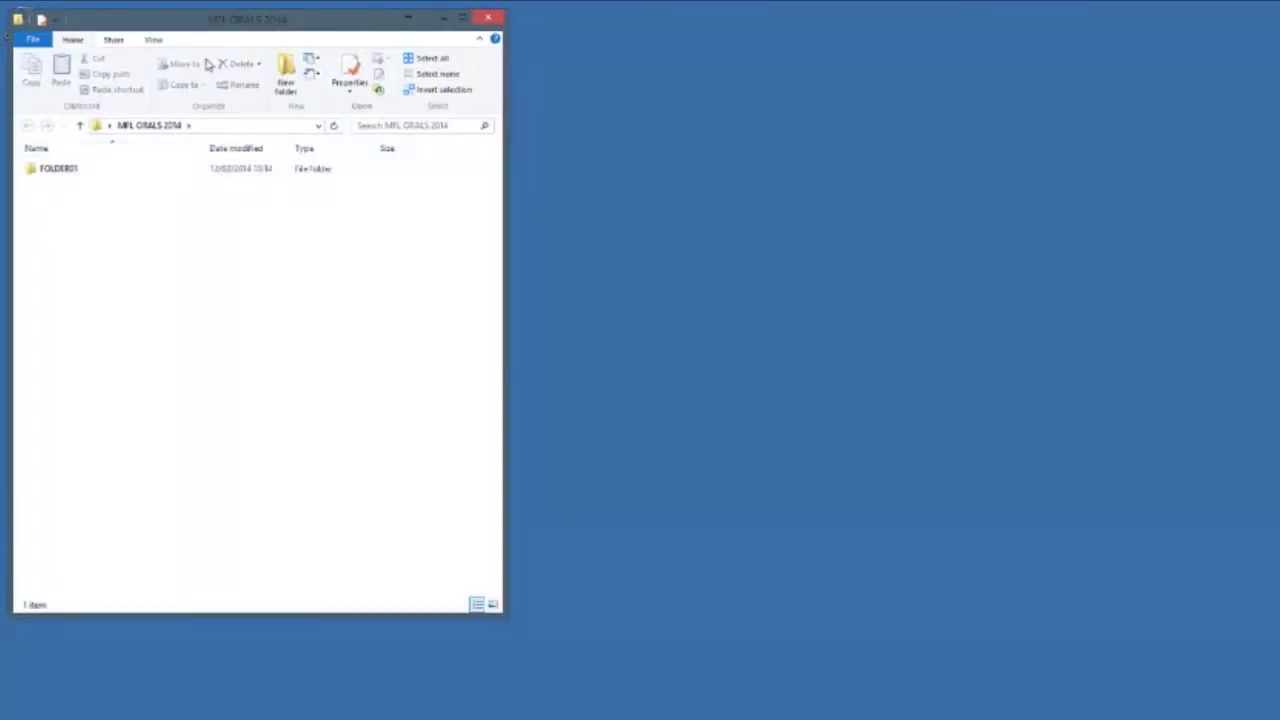
pyautogui.click(72, 170)
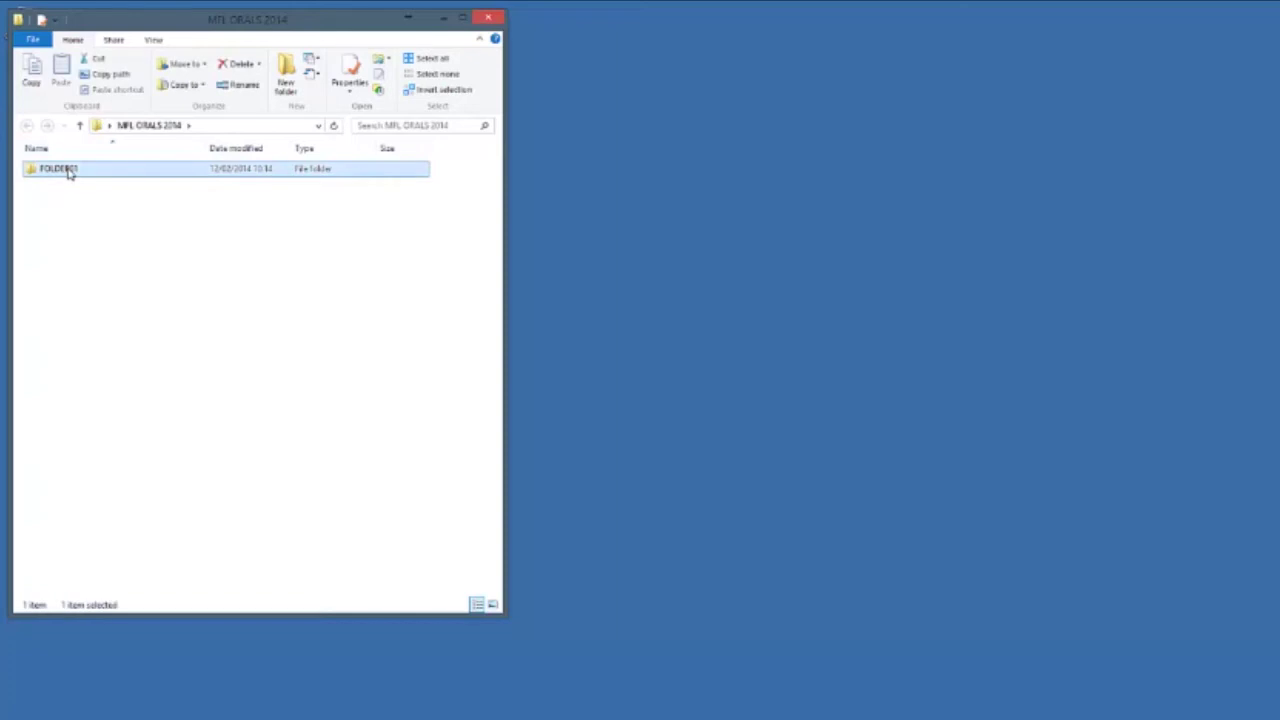
pyautogui.rightClick(74, 172)
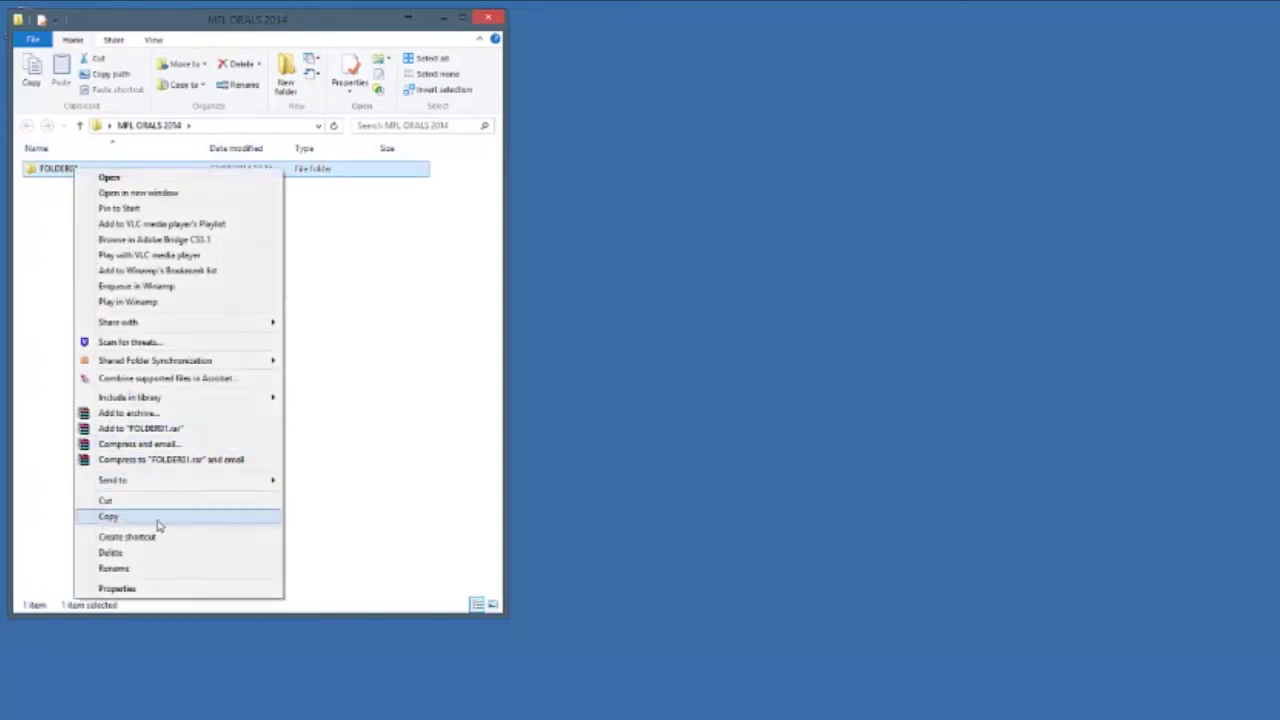
pyautogui.click(155, 568)
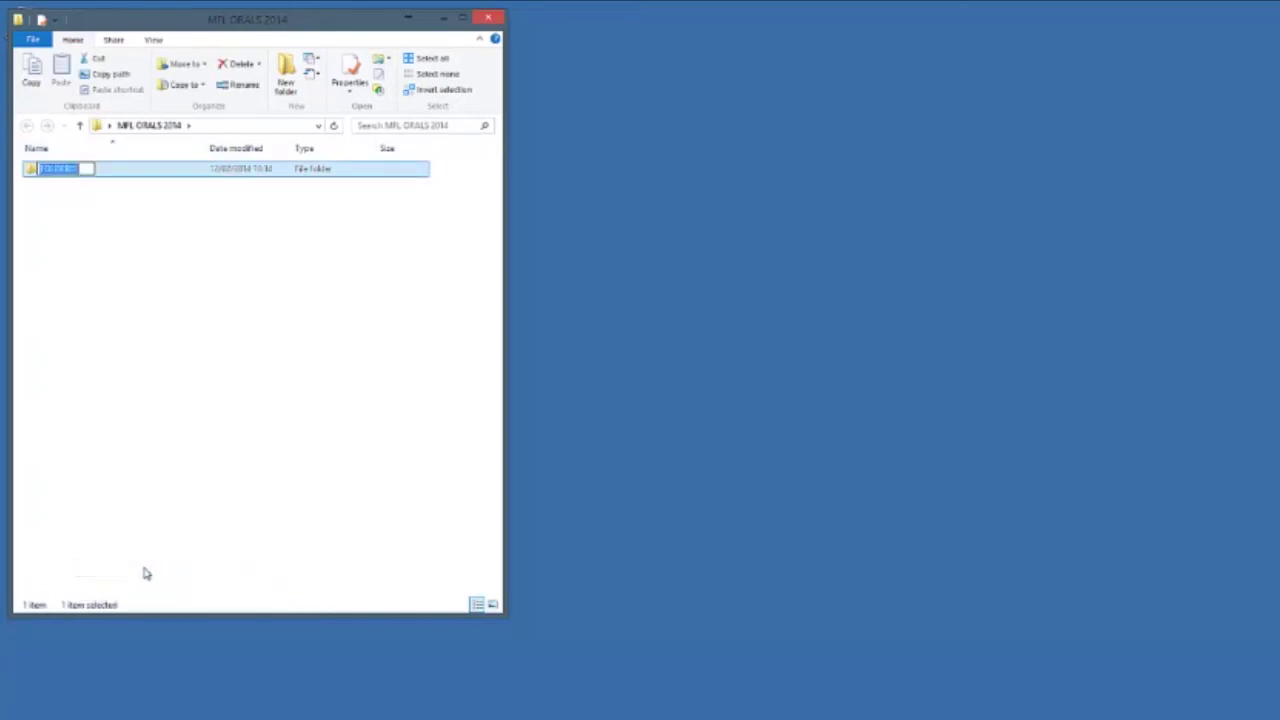
pyautogui.write('10101')
pyautogui.press('Return')
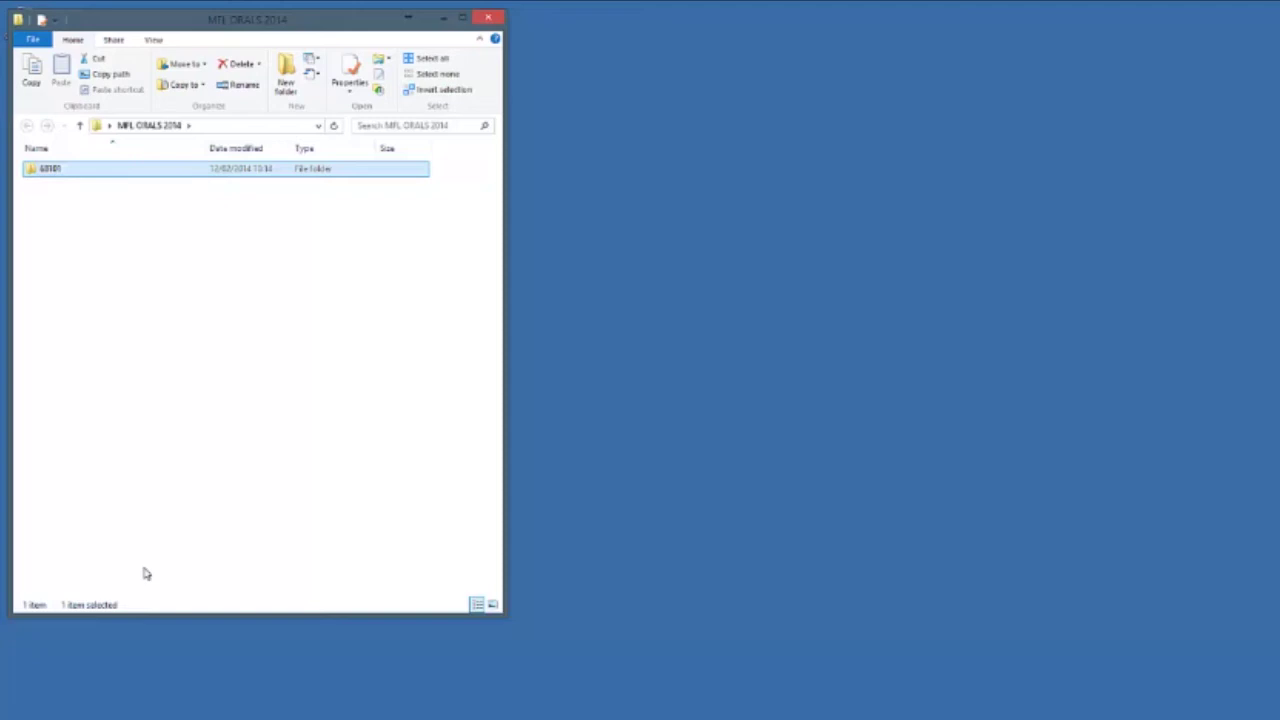
pyautogui.click(185, 504)
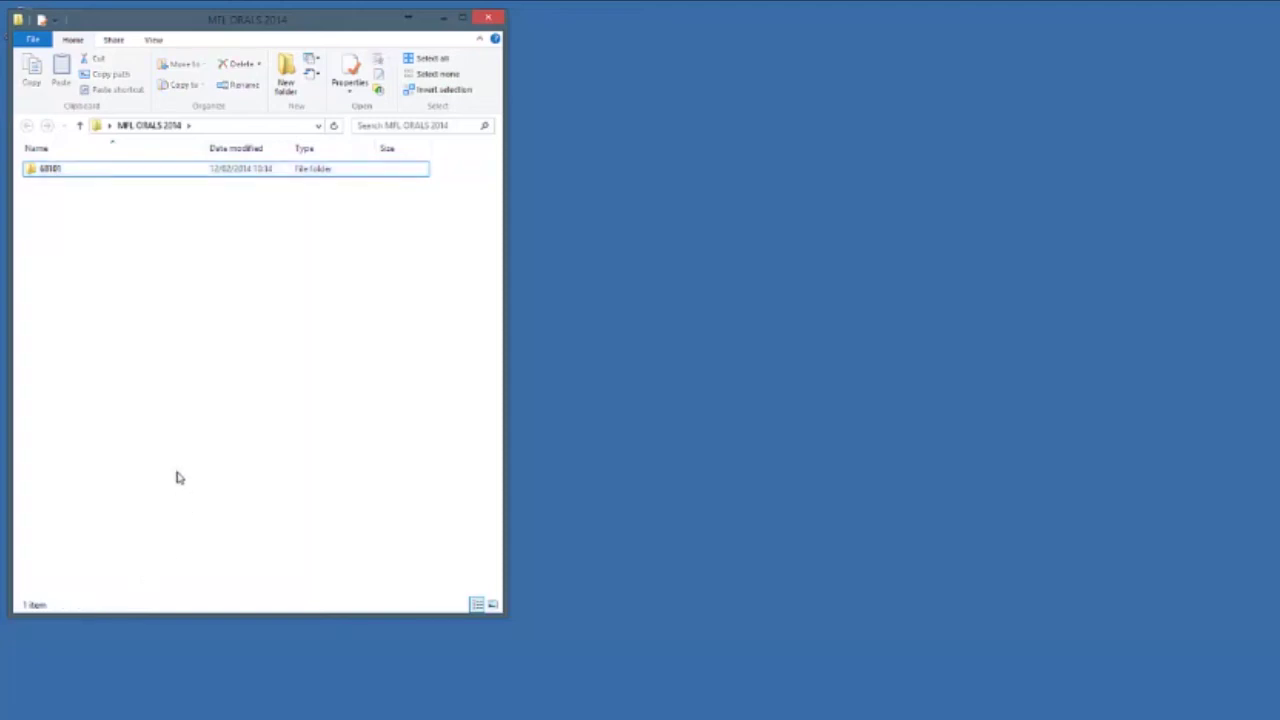
pyautogui.click(57, 173)
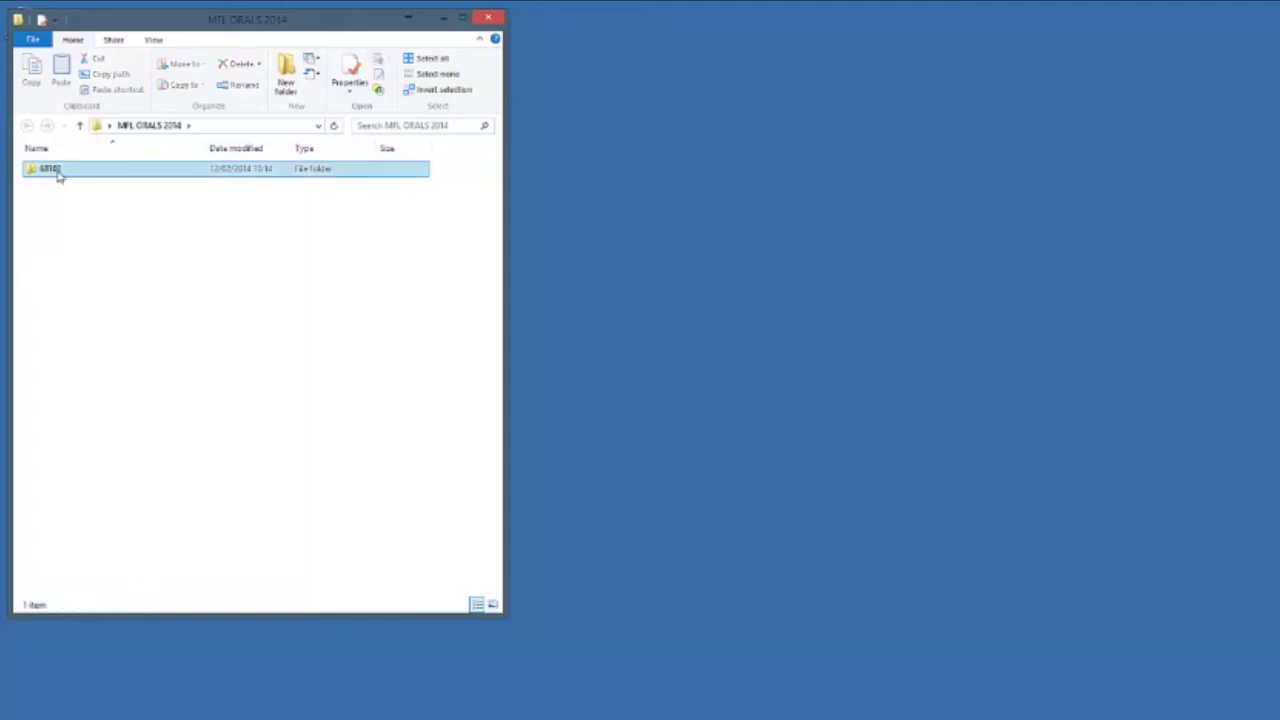
# Rename the MP3 to centre number, candidate number, group GNI and candidate's name; widen the Name column
pyautogui.doubleClick(57, 173)
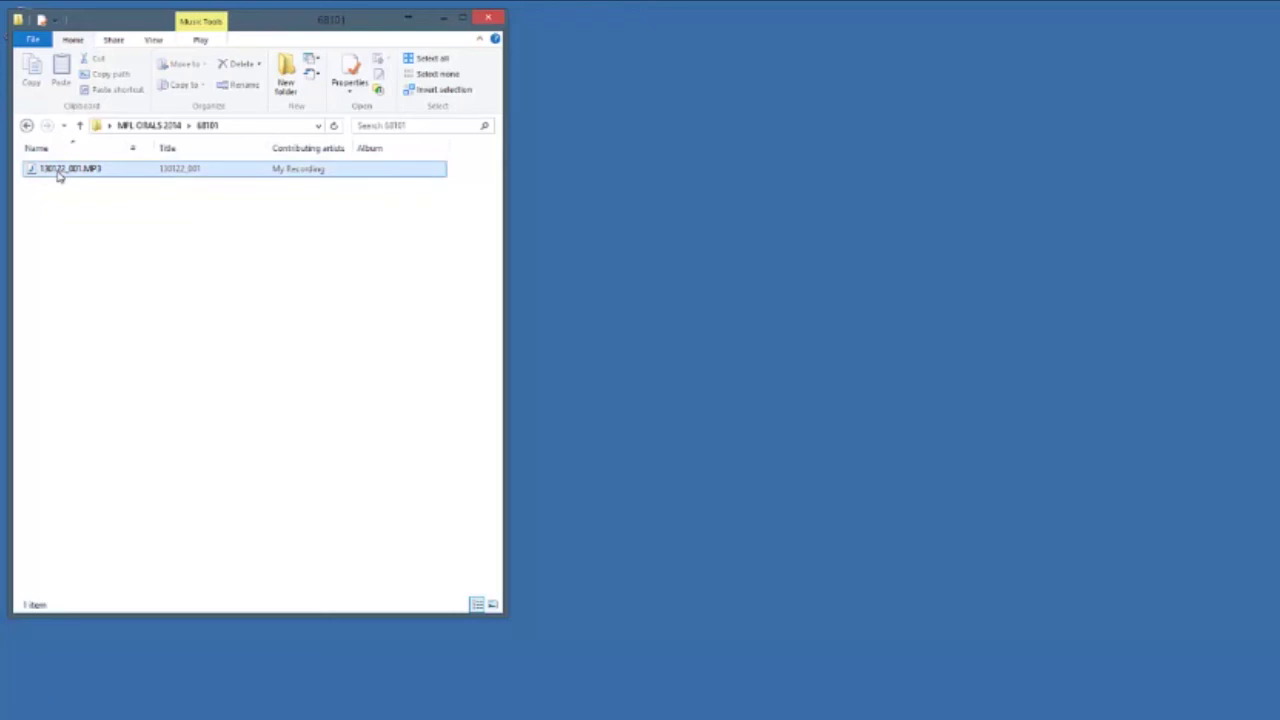
pyautogui.rightClick(58, 174)
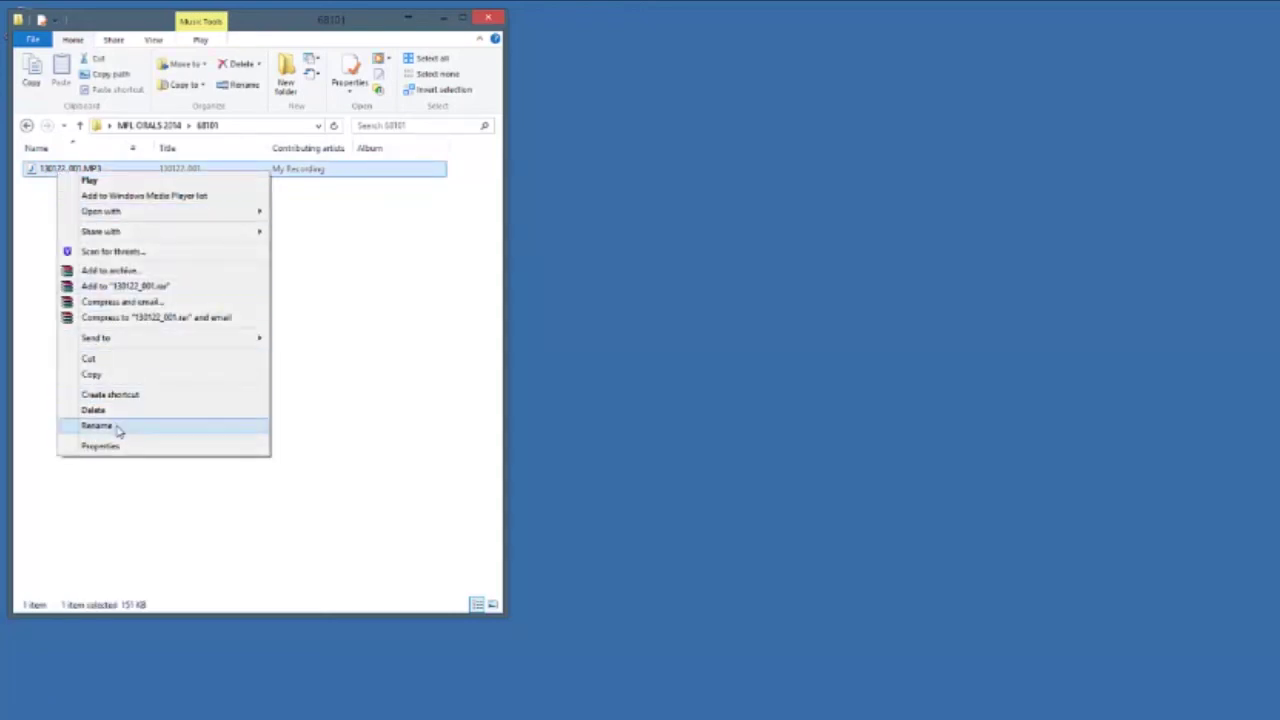
pyautogui.click(117, 427)
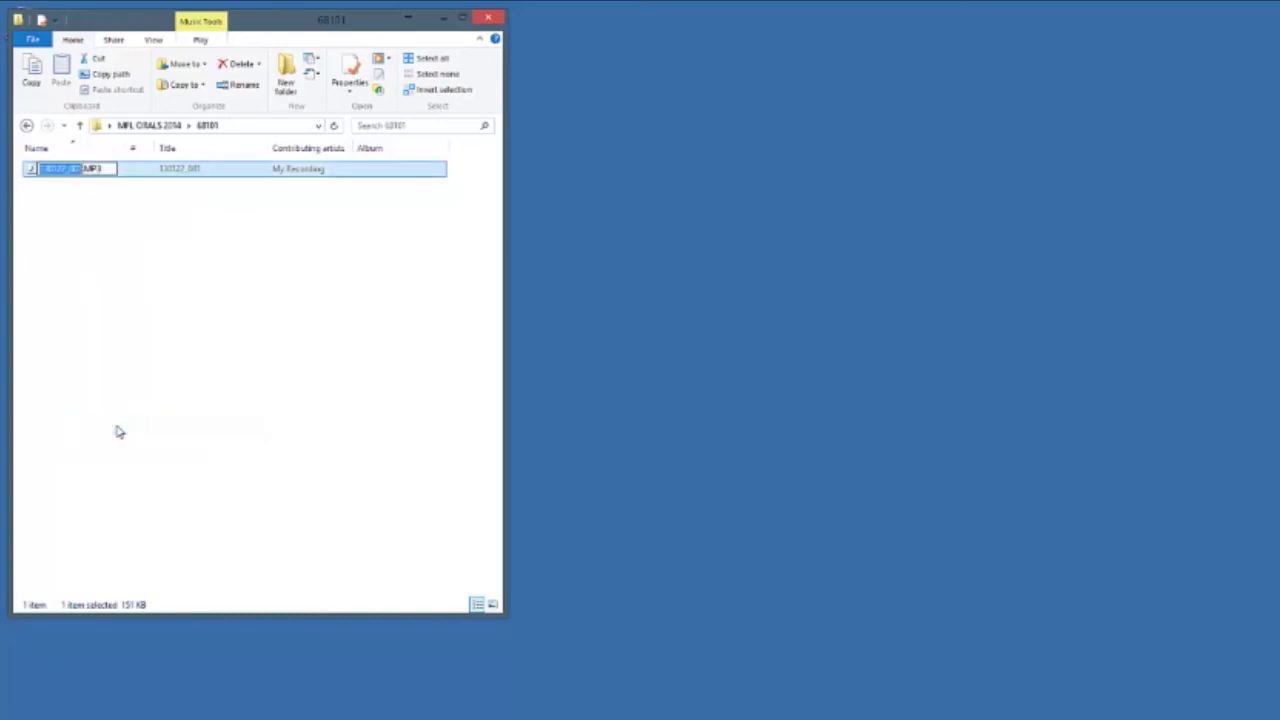
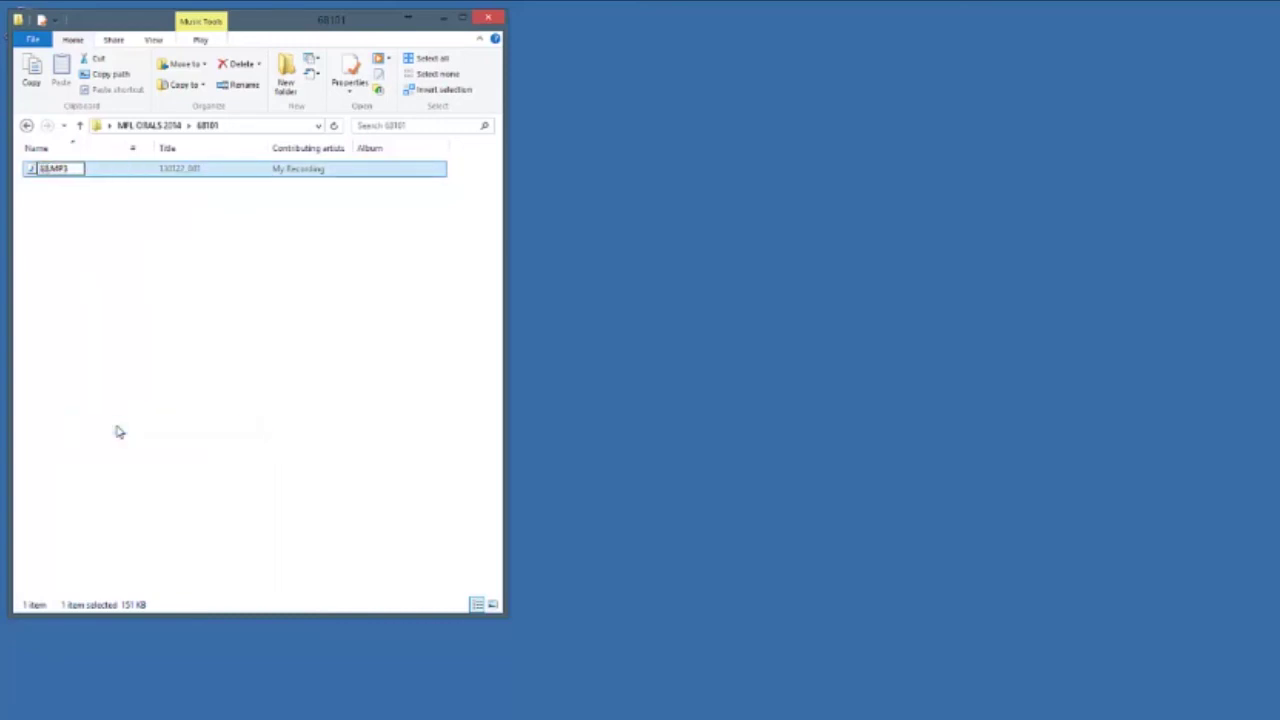
pyautogui.write('NI')
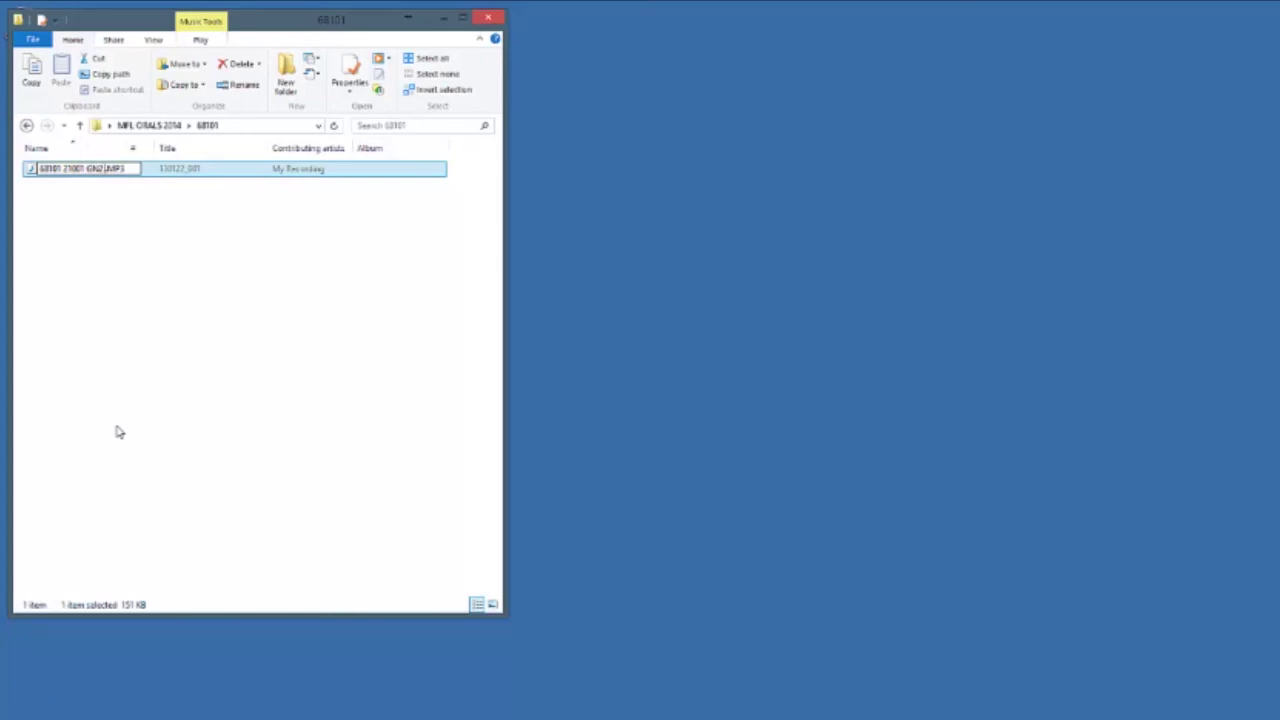
pyautogui.write(' JOE BLOGGS')
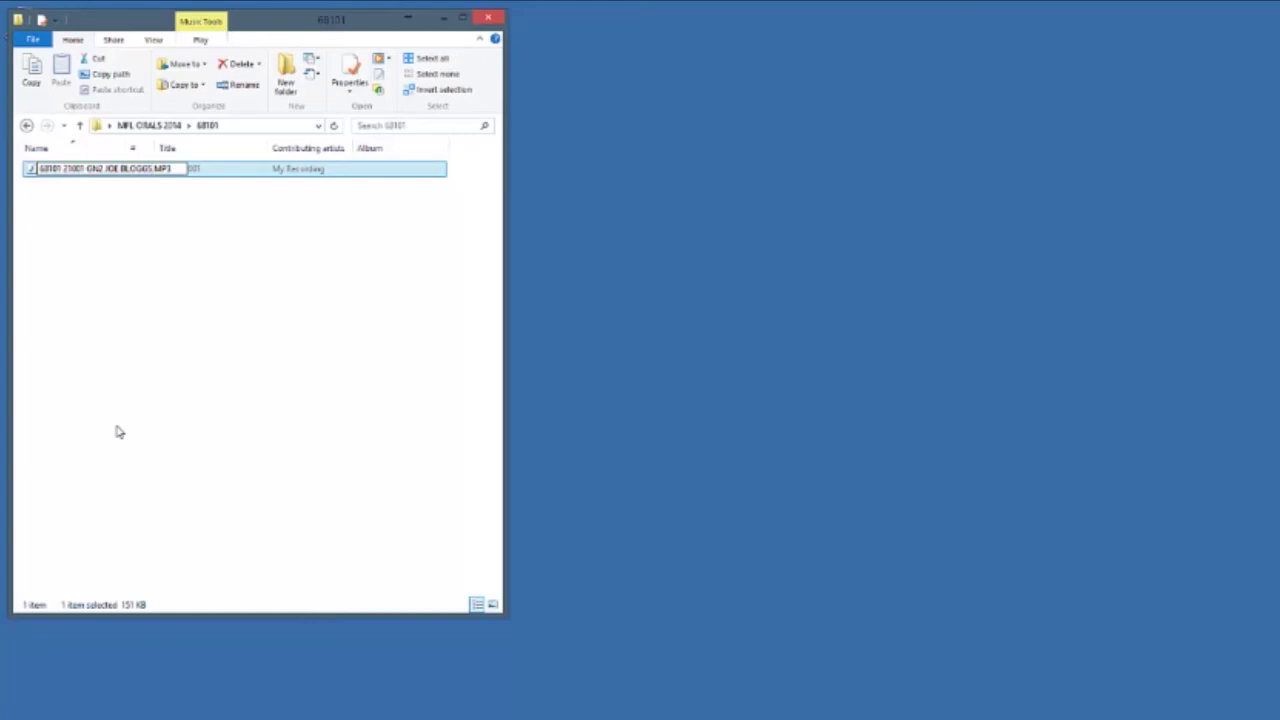
pyautogui.click(117, 432)
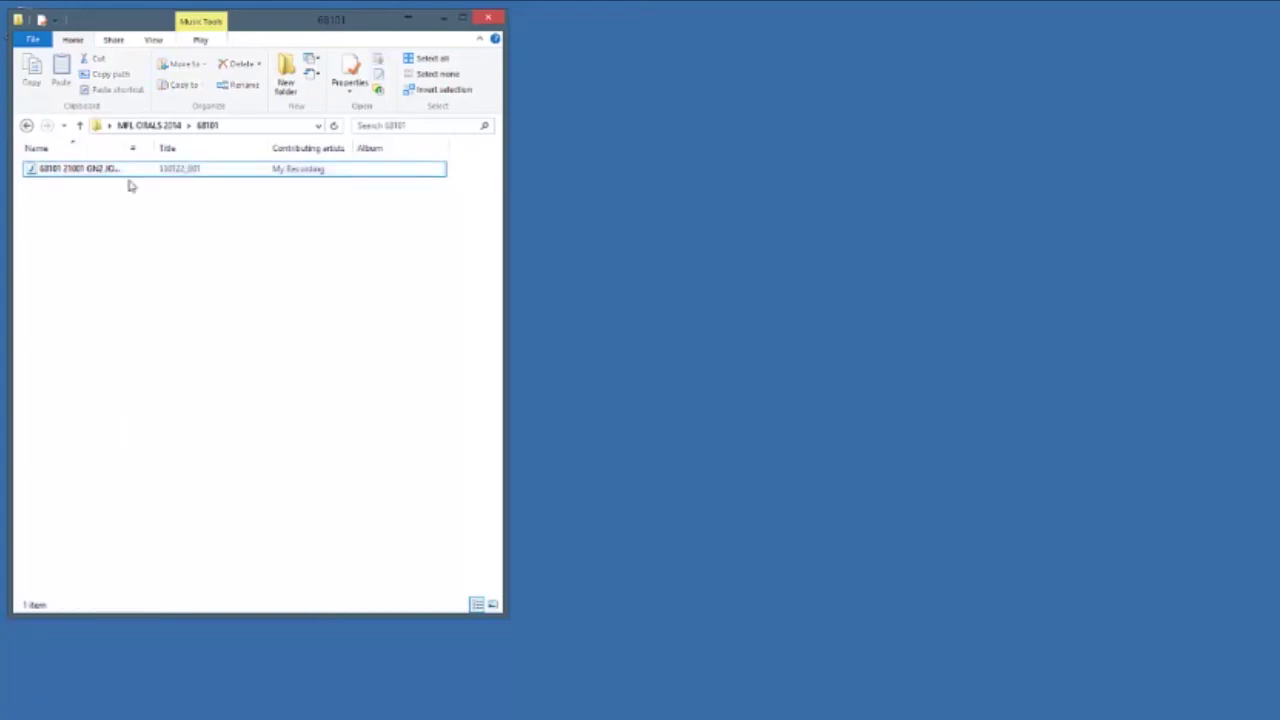
pyautogui.doubleClick(129, 150)
pyautogui.click(183, 171)
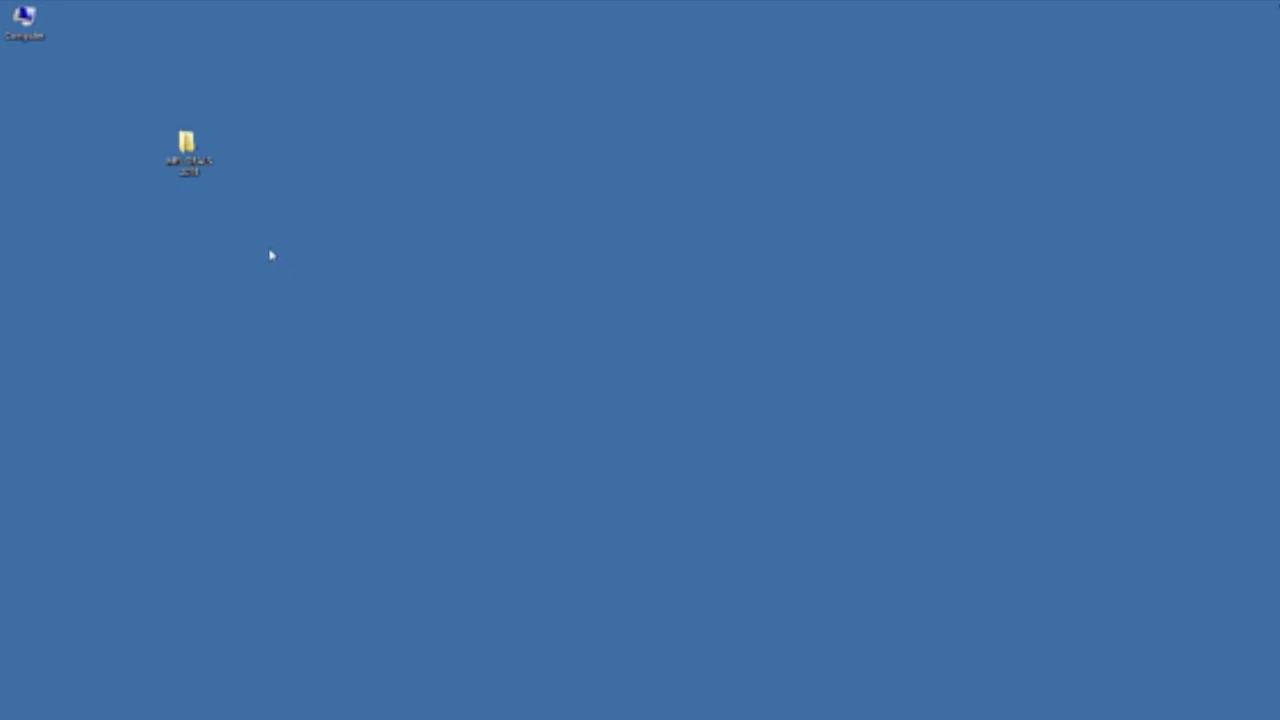
# Send the MFL ORALS 2014 desktop folder to the FREECOM removable drive
pyautogui.rightClick(200, 174)
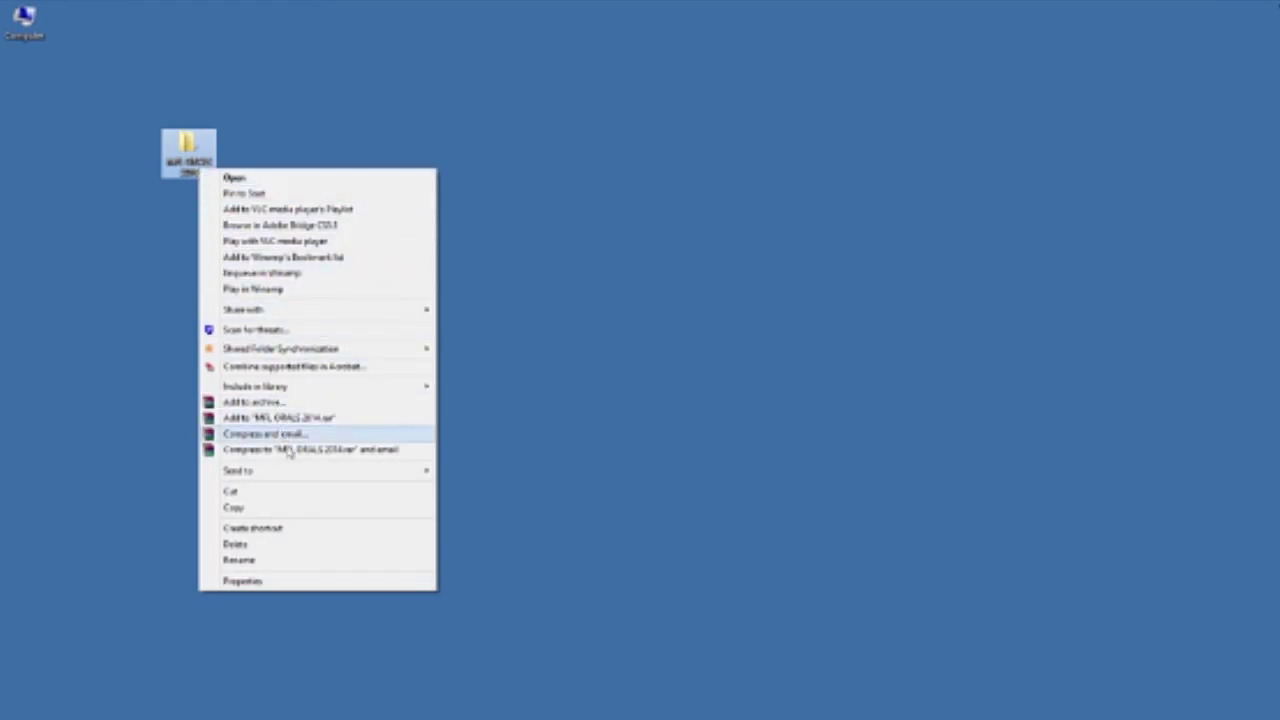
pyautogui.moveTo(298, 478)
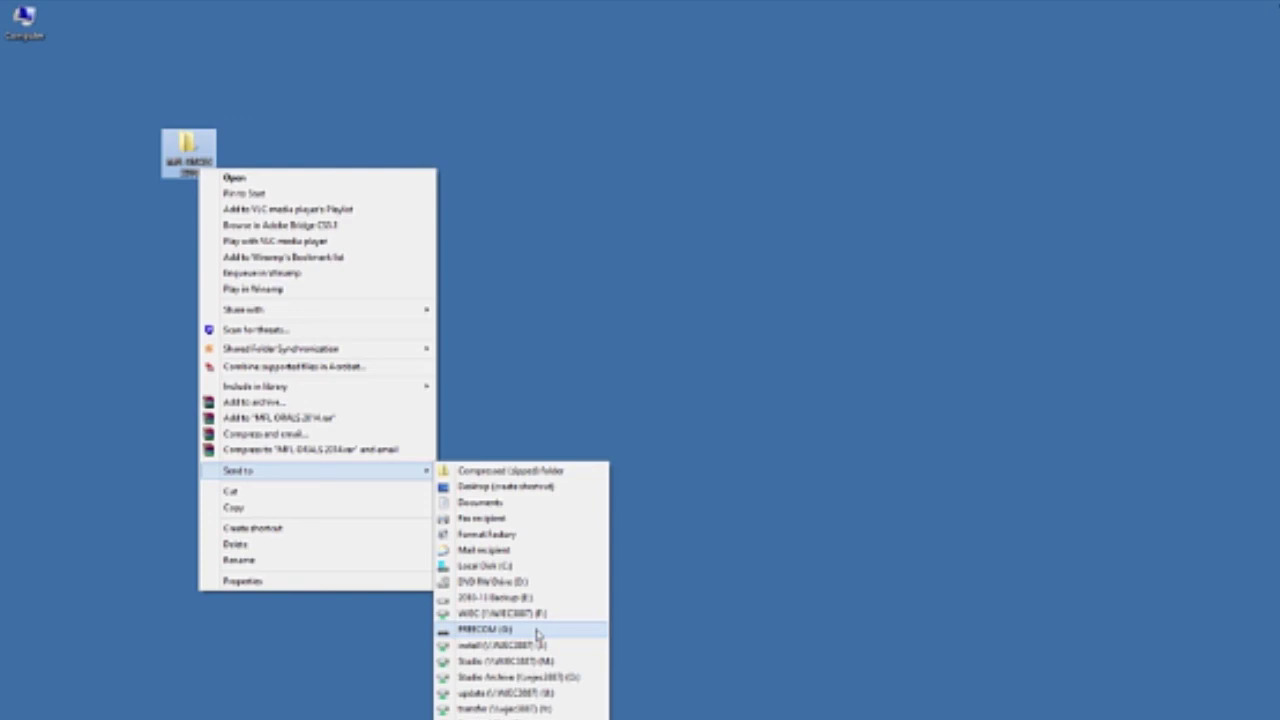
pyautogui.click(537, 630)
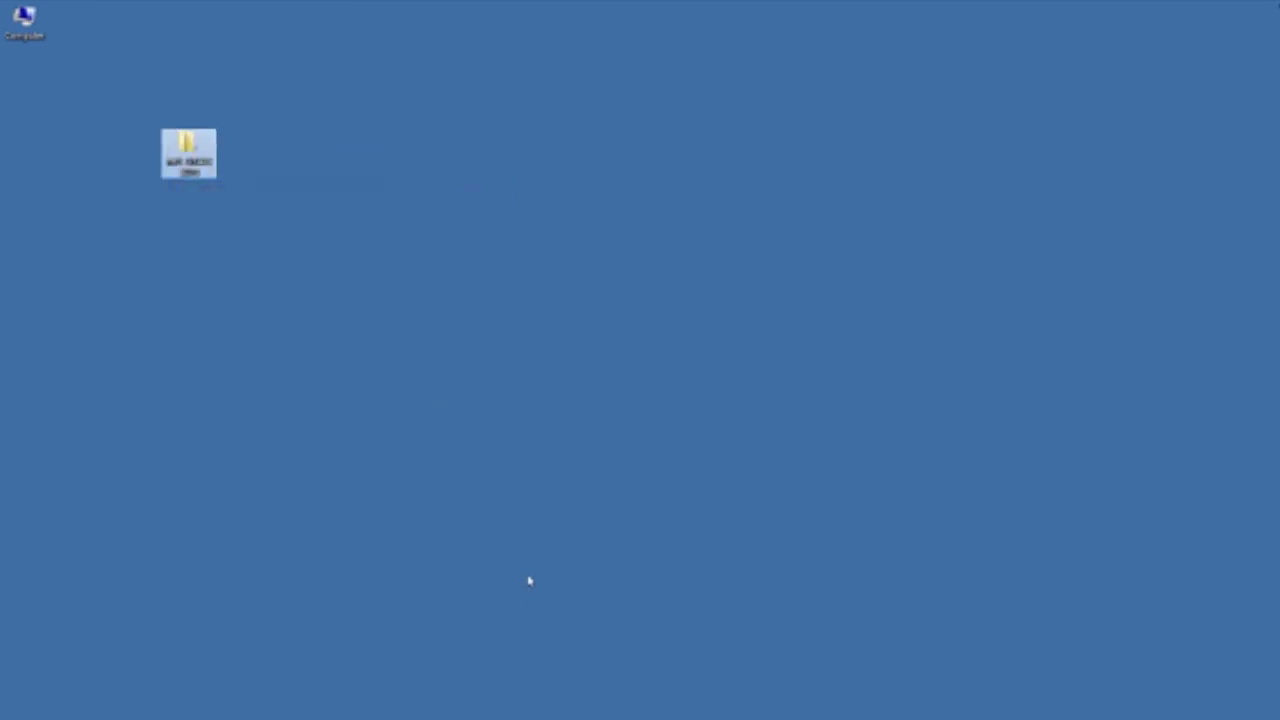
# Open the MFL ORALS 2014 folder on the FREECOM (G:) drive from Computer
pyautogui.click(510, 485)
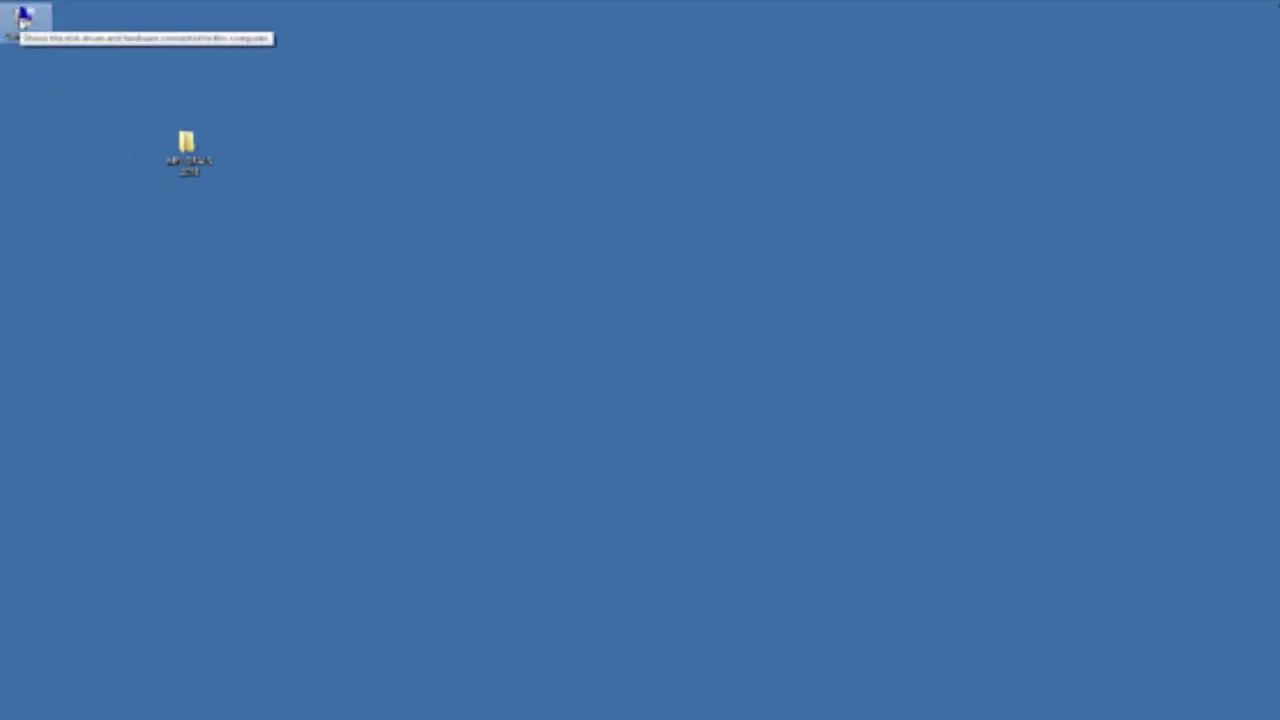
pyautogui.doubleClick(24, 18)
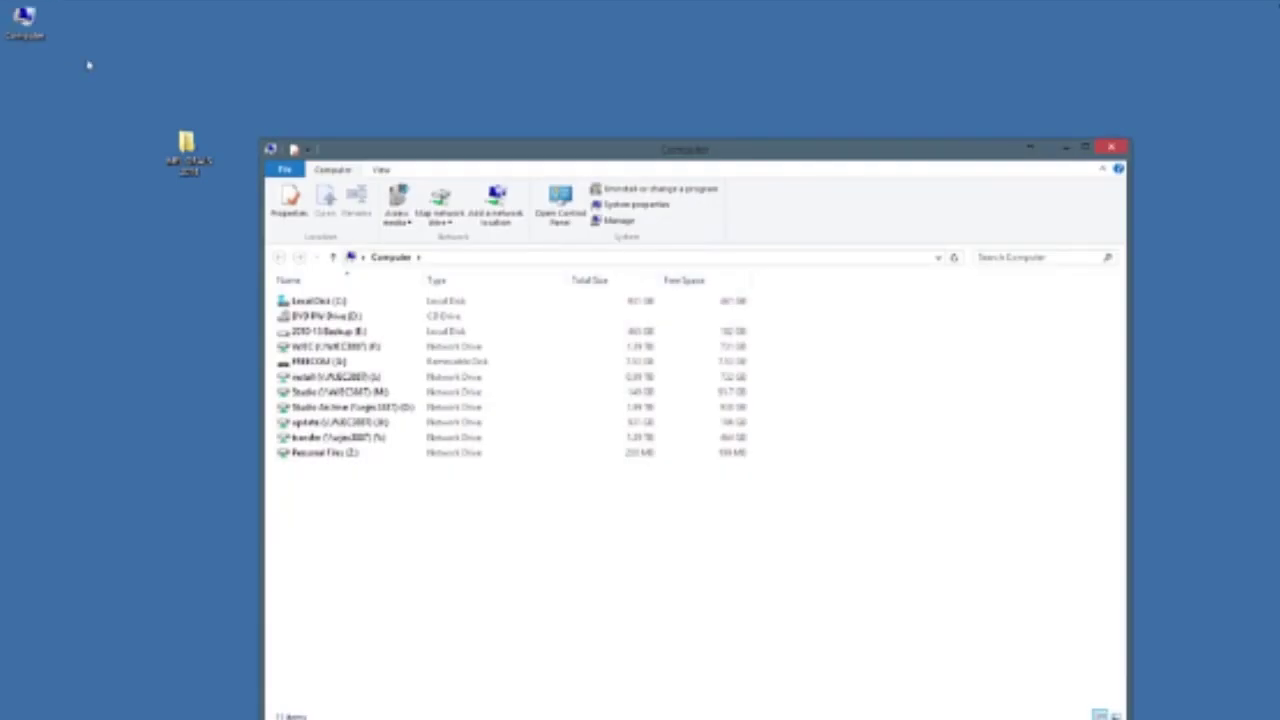
pyautogui.doubleClick(348, 368)
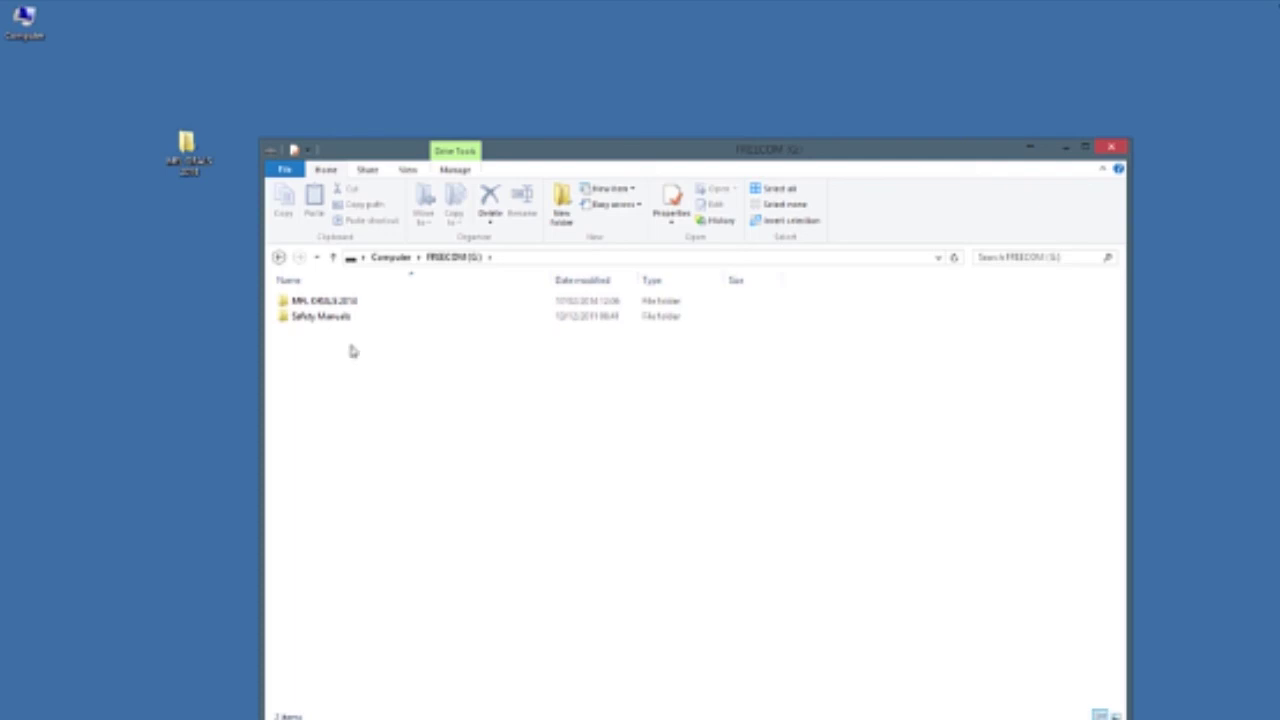
pyautogui.doubleClick(357, 303)
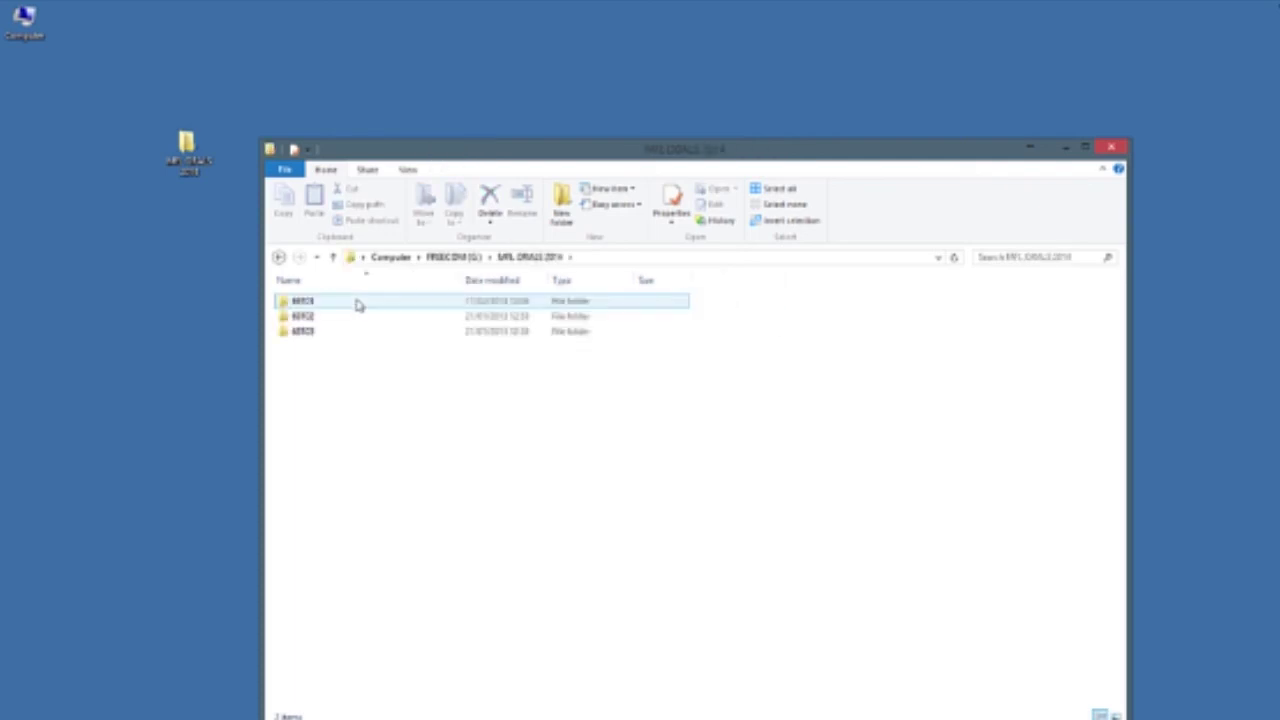